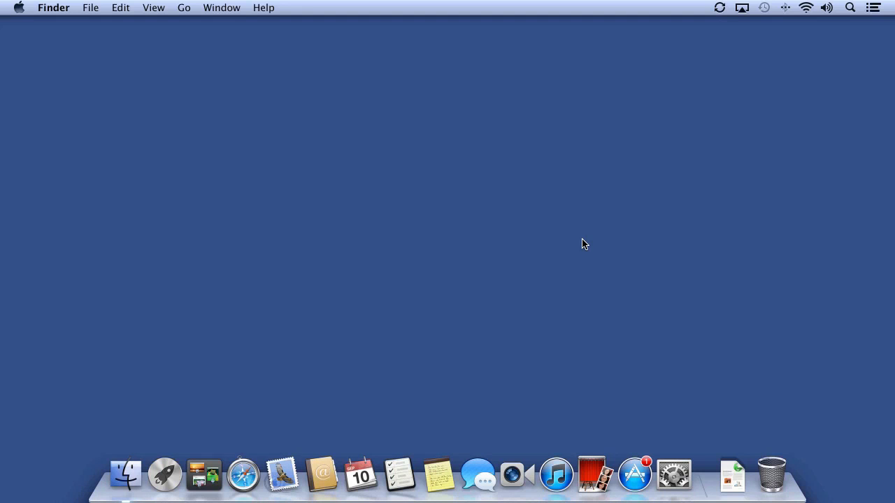
- Open Mail and expand its window to full screen
{"action": "left_click", "coordinate": [278, 487]}
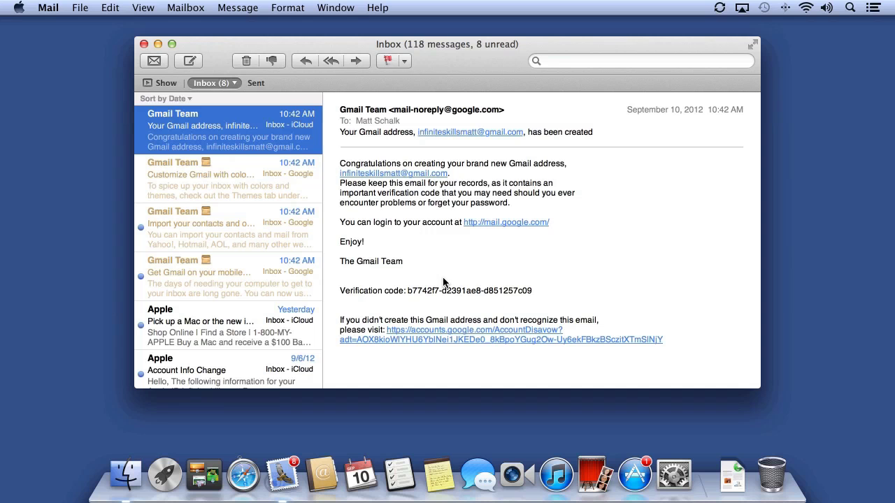
{"action": "left_click", "coordinate": [752, 46]}
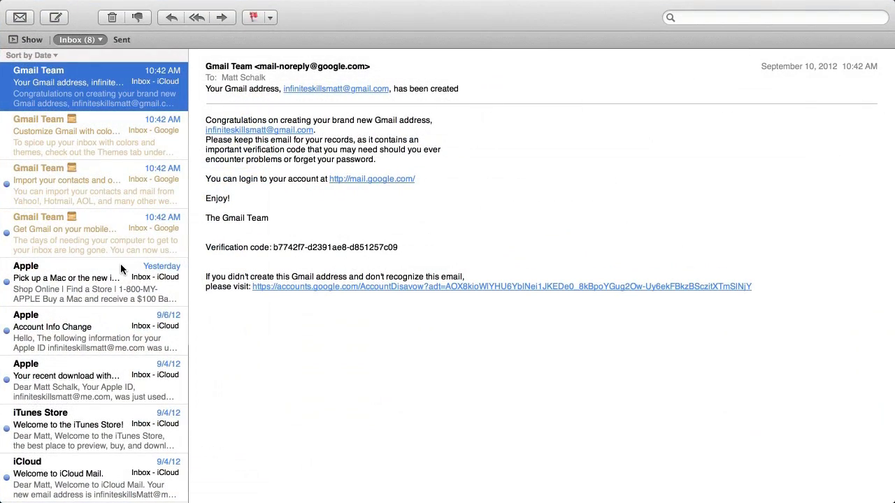
- Look through the combined inbox's message list and the choice of individual account inboxes
{"action": "scroll", "coordinate": [120, 263], "scroll_direction": "down", "scroll_amount": 10}
{"action": "scroll", "coordinate": [120, 268], "scroll_direction": "down", "scroll_amount": 15}
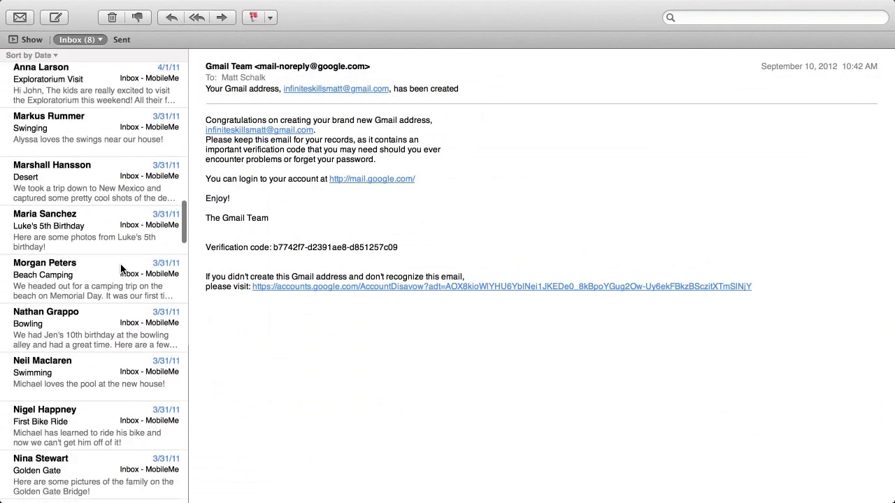
{"action": "scroll", "coordinate": [126, 237], "scroll_direction": "up", "scroll_amount": 5}
{"action": "left_click", "coordinate": [99, 40]}
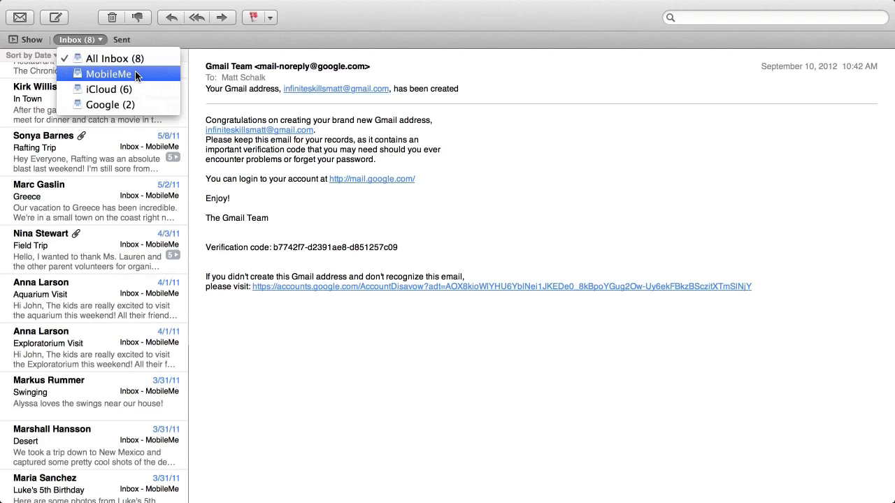
{"action": "left_click", "coordinate": [129, 106]}
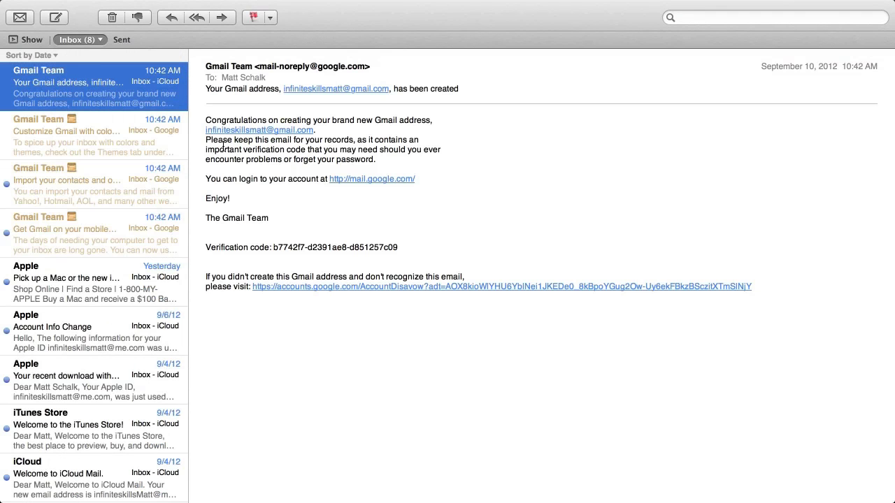
- Show the mailbox list and view the iCloud, Google and MobileMe inboxes, returning to the combined Inbox
{"action": "left_click", "coordinate": [26, 39]}
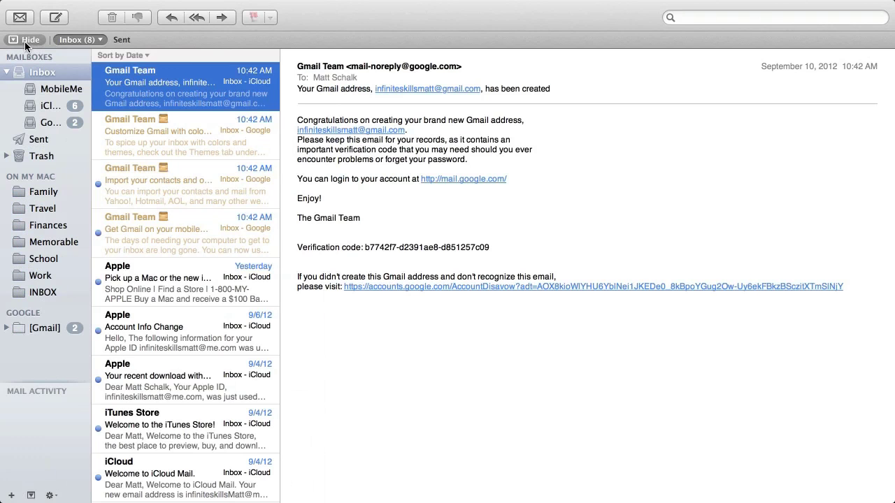
{"action": "left_click", "coordinate": [38, 88]}
{"action": "left_click", "coordinate": [43, 105]}
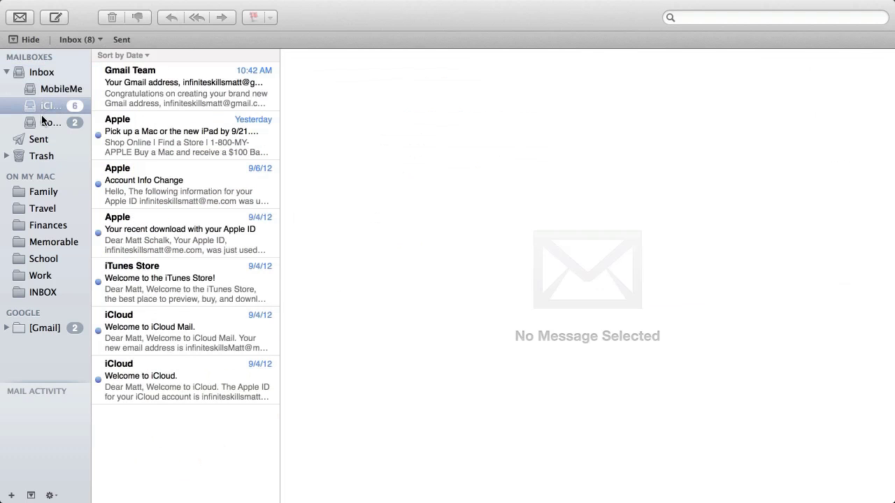
{"action": "left_click", "coordinate": [43, 123]}
{"action": "left_click", "coordinate": [46, 90]}
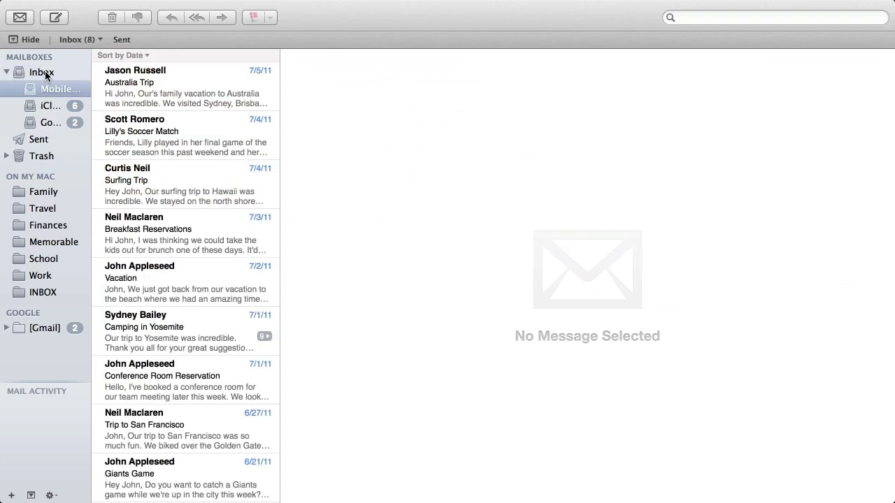
{"action": "left_click", "coordinate": [44, 71]}
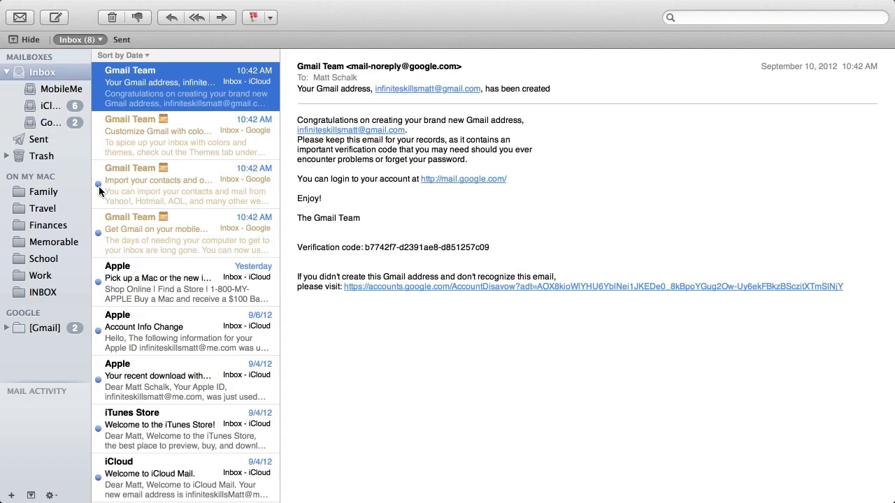
- Load the images in the Gmail Team message "Import your contacts and old email" and mark it as not junk
{"action": "left_click", "coordinate": [138, 187]}
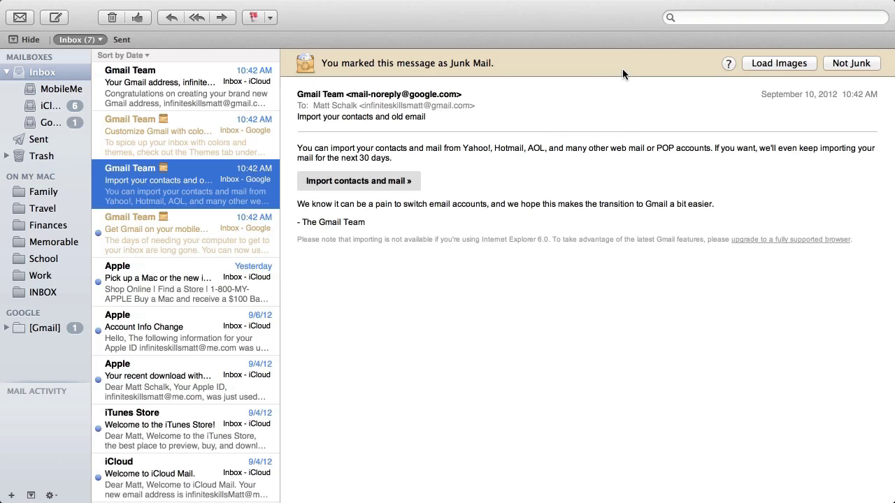
{"action": "left_click", "coordinate": [792, 64]}
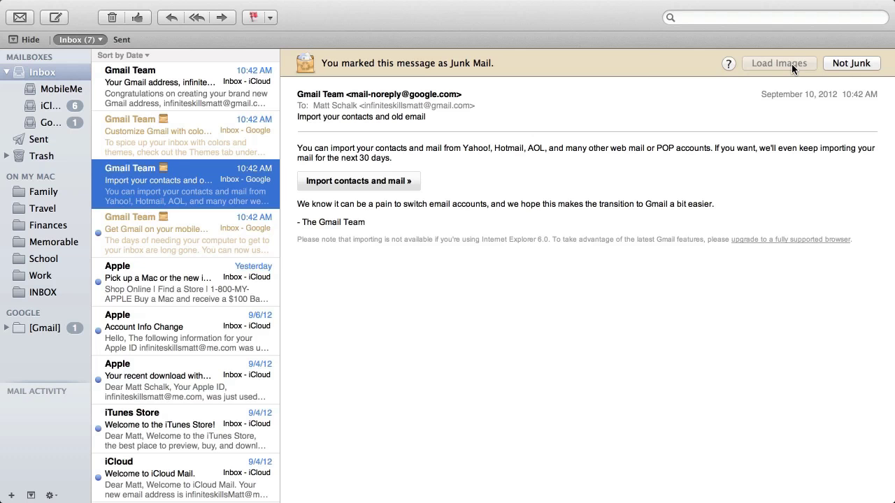
{"action": "left_click", "coordinate": [865, 64]}
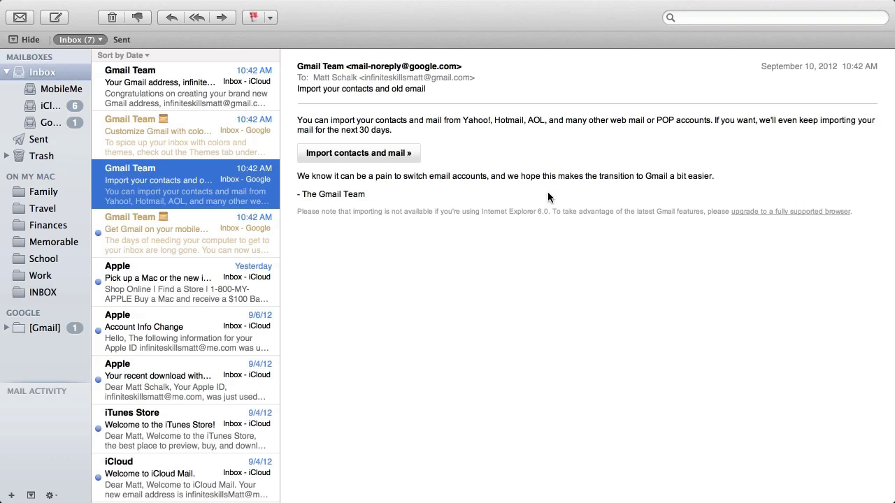
- Open the "Australia Trip" message and read through its text and embedded photos
{"action": "scroll", "coordinate": [184, 313], "scroll_direction": "down", "scroll_amount": 5}
{"action": "left_click", "coordinate": [184, 313]}
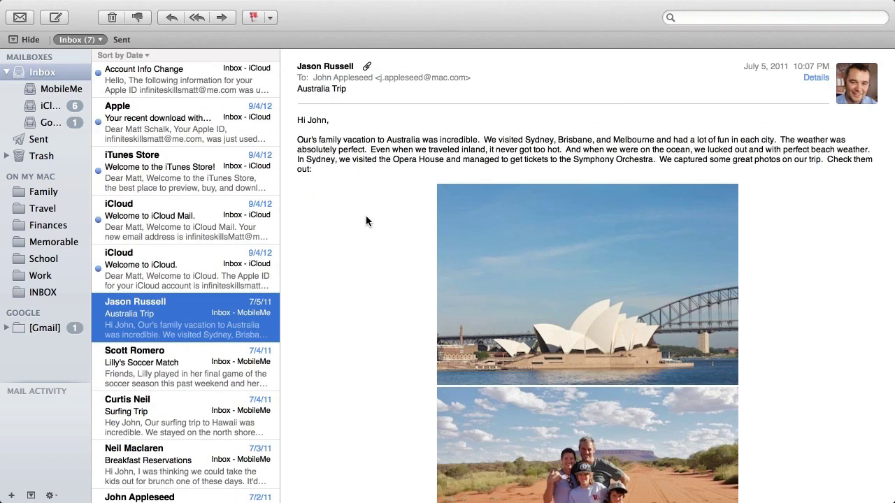
{"action": "mouse_move", "coordinate": [368, 67]}
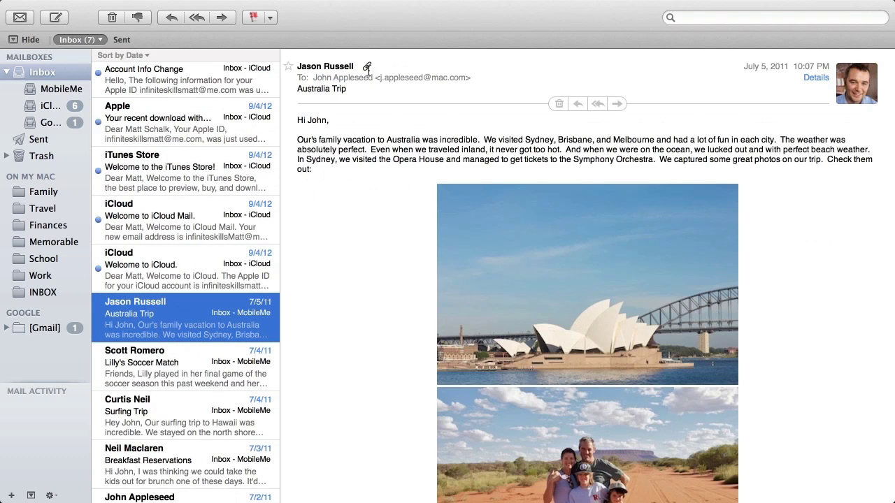
{"action": "scroll", "coordinate": [368, 217], "scroll_direction": "down", "scroll_amount": 5}
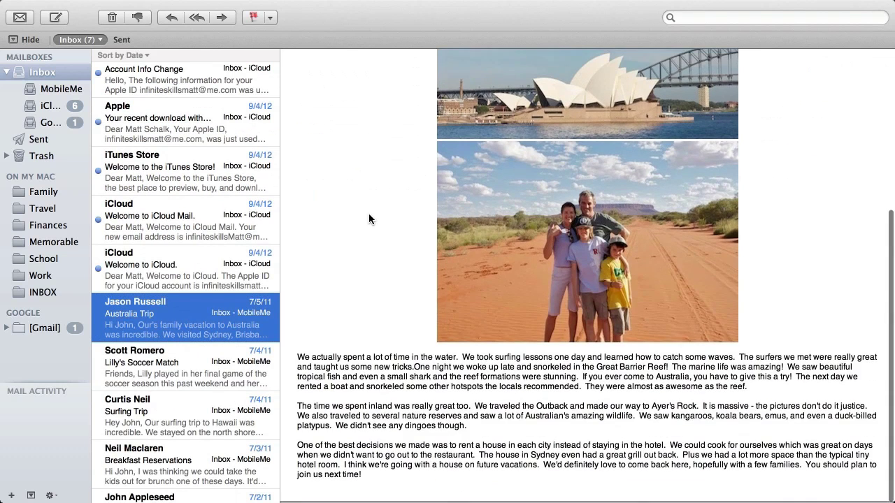
{"action": "scroll", "coordinate": [368, 214], "scroll_direction": "up", "scroll_amount": 5}
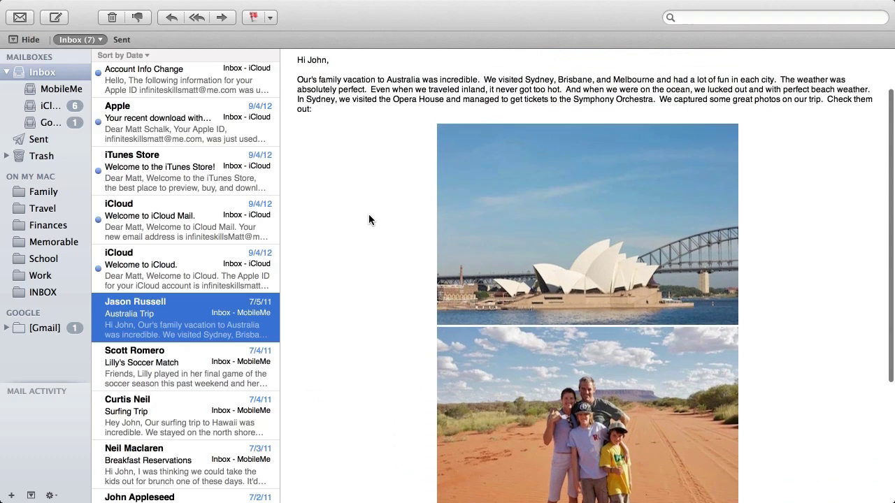
{"action": "scroll", "coordinate": [368, 213], "scroll_direction": "up", "scroll_amount": 2}
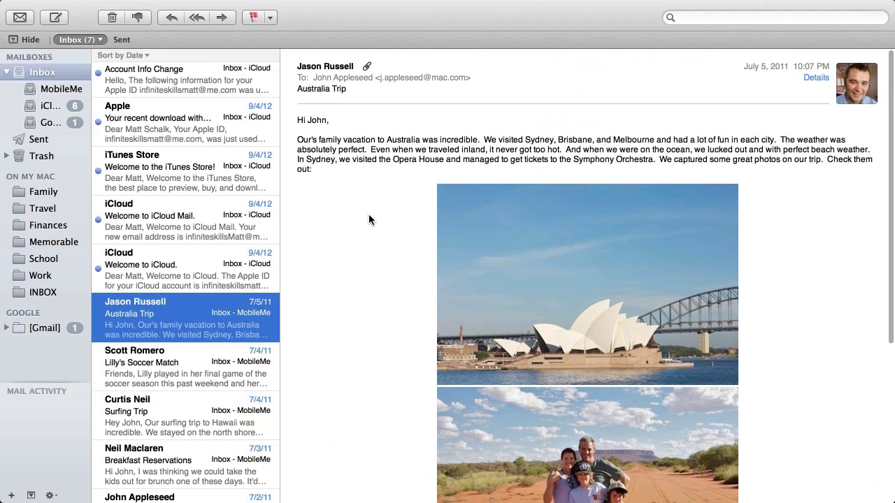
{"action": "left_click", "coordinate": [370, 180]}
{"action": "scroll", "coordinate": [370, 182], "scroll_direction": "down", "scroll_amount": 1}
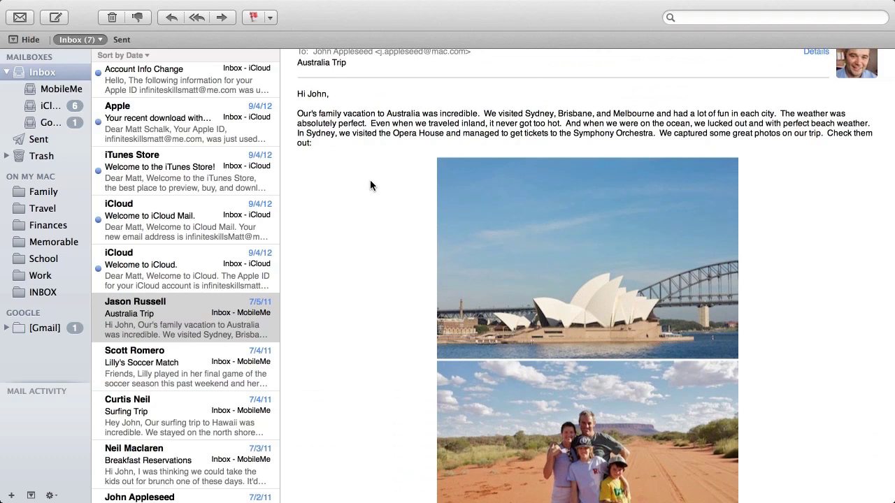
- Review the attachment options for the opera house photo without applying any of them
{"action": "right_click", "coordinate": [563, 220]}
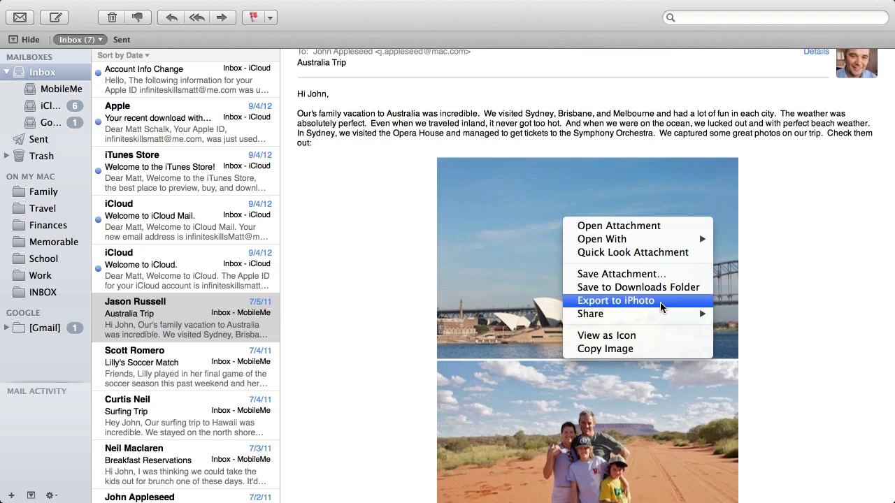
{"action": "left_click", "coordinate": [770, 302]}
{"action": "scroll", "coordinate": [771, 280], "scroll_direction": "up", "scroll_amount": 2}
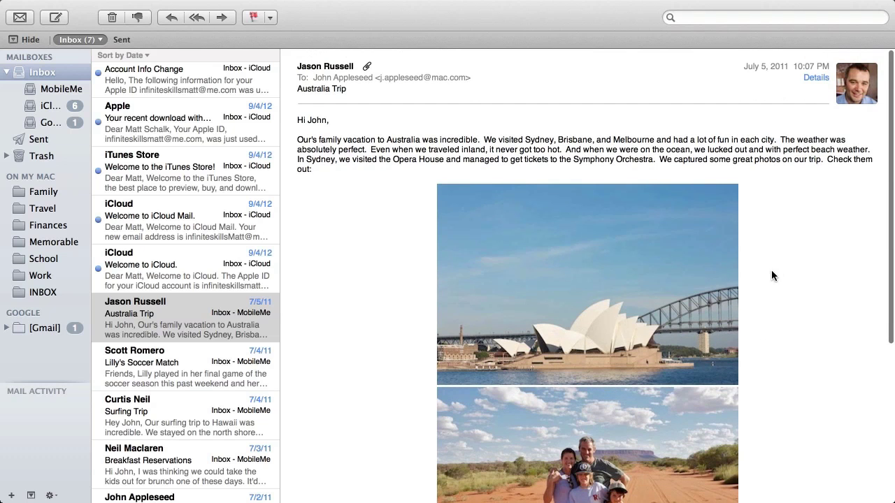
- Show the message's details and preview its two photo attachments with Quick Look, closing the preview at the end
{"action": "left_click", "coordinate": [815, 79]}
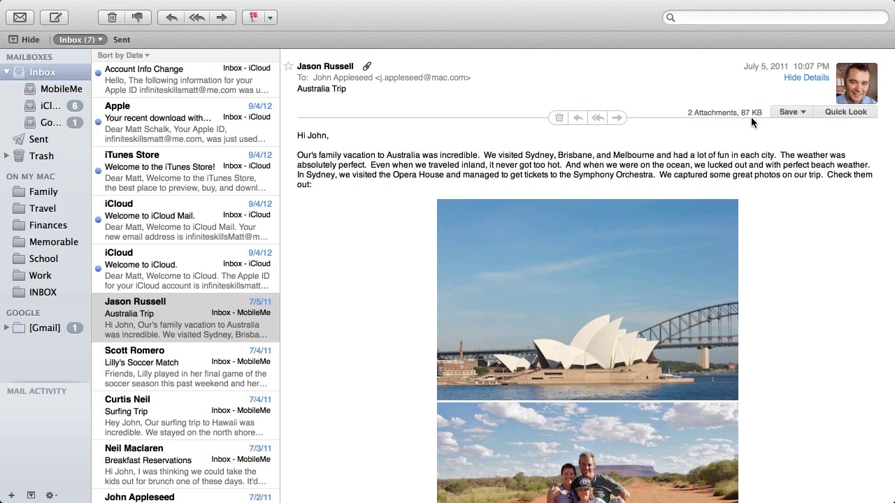
{"action": "left_click", "coordinate": [855, 112]}
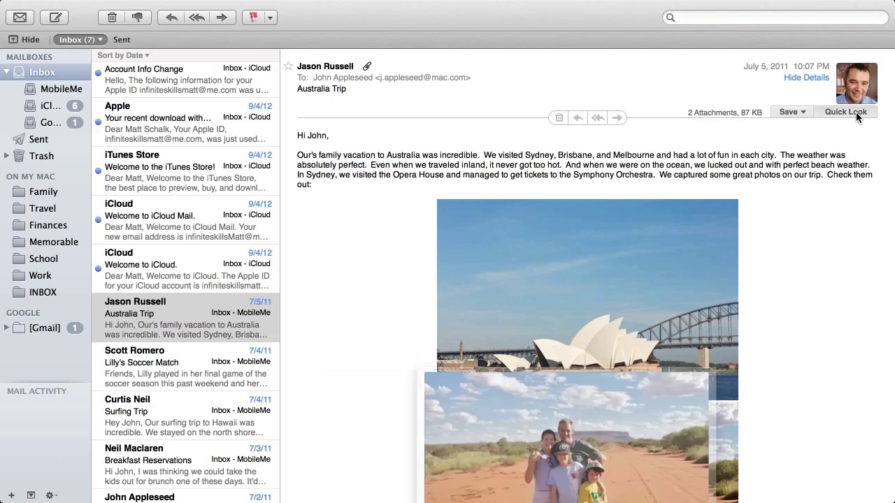
{"action": "left_click", "coordinate": [380, 188]}
{"action": "left_click", "coordinate": [359, 187]}
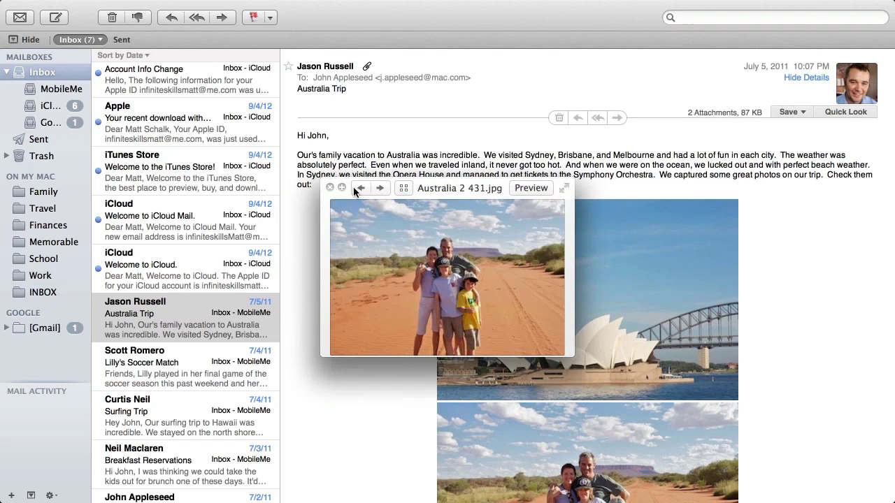
{"action": "left_click", "coordinate": [330, 187]}
- Review the options for saving the message's attachments and the message actions in its header
{"action": "left_click", "coordinate": [802, 112]}
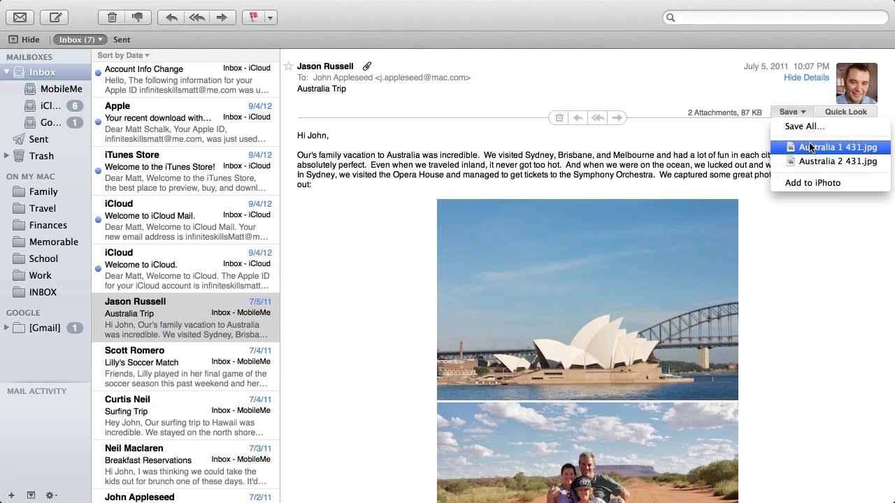
{"action": "left_click", "coordinate": [727, 168]}
{"action": "mouse_move", "coordinate": [562, 118]}
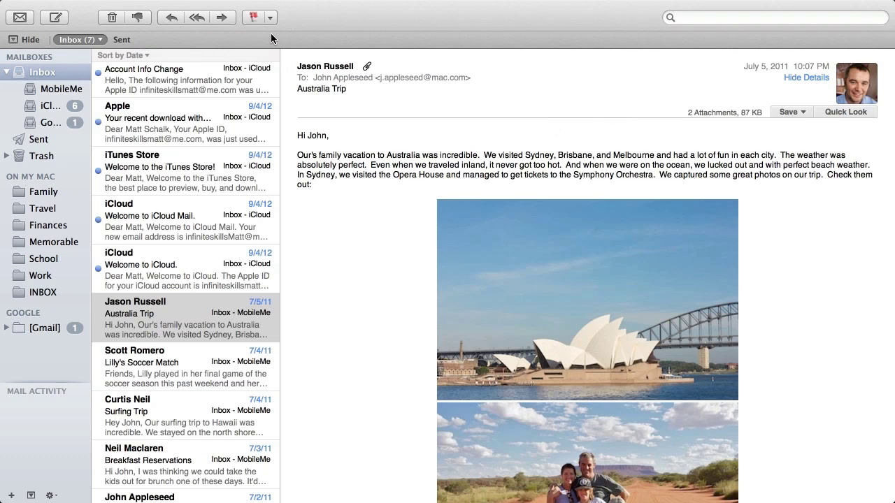
- Flag the "Australia Trip" message and change its flag color to yellow from the Flagged mailbox
{"action": "left_click", "coordinate": [254, 18]}
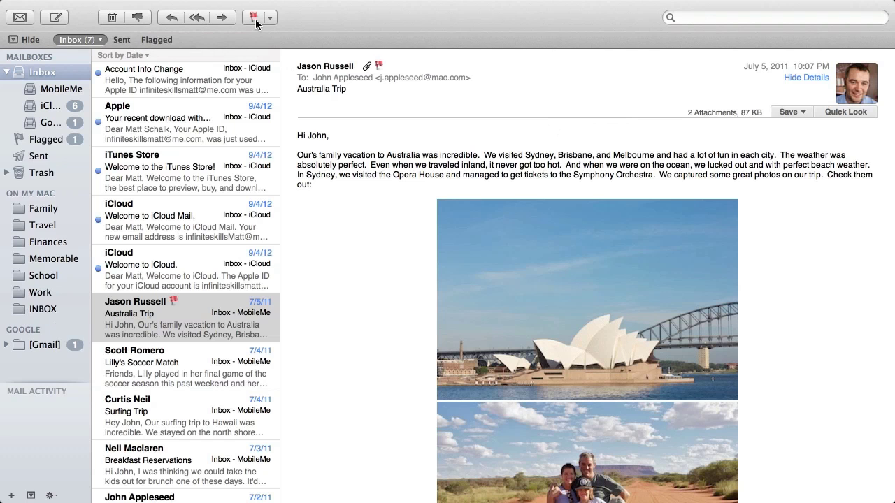
{"action": "left_click", "coordinate": [39, 143]}
{"action": "left_click", "coordinate": [164, 99]}
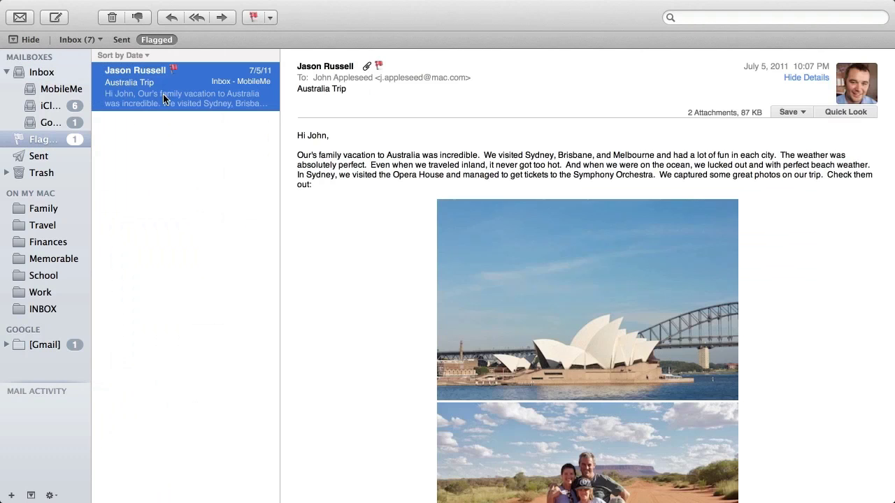
{"action": "left_click", "coordinate": [273, 19]}
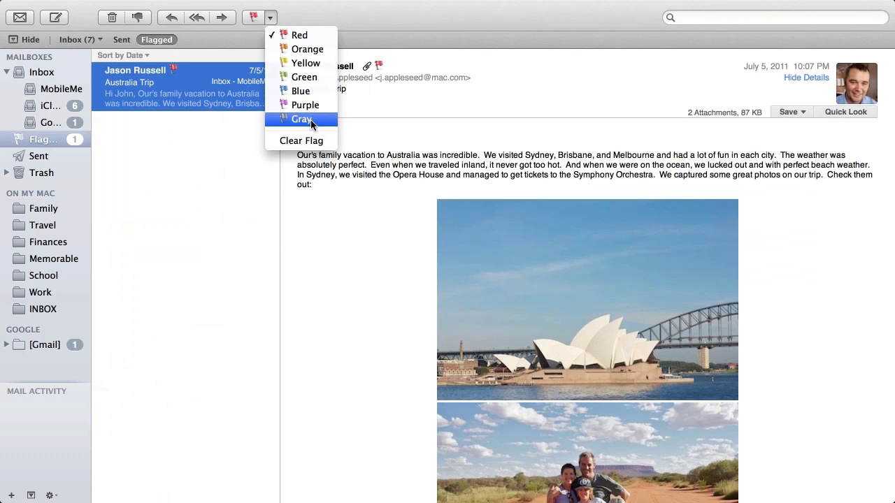
{"action": "left_click", "coordinate": [302, 65]}
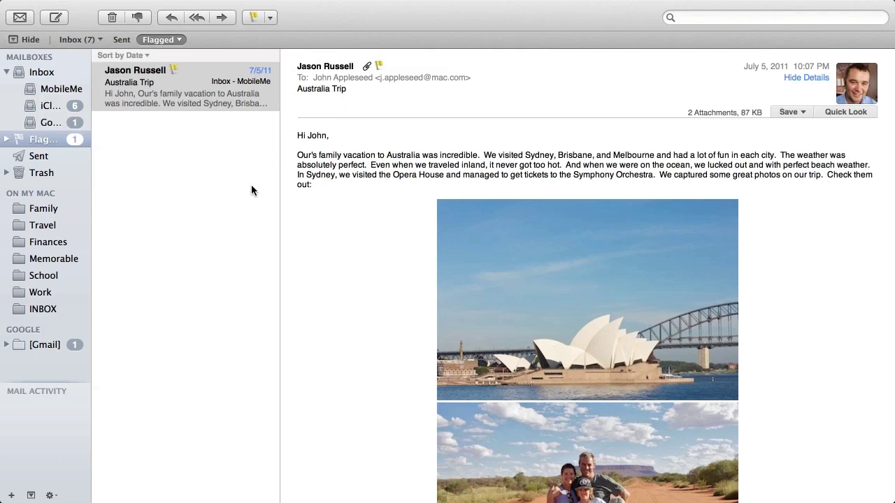
- Start a new message addressed to two suggested contacts, and review the sender accounts while keeping the Gmail one
{"action": "left_click", "coordinate": [56, 19]}
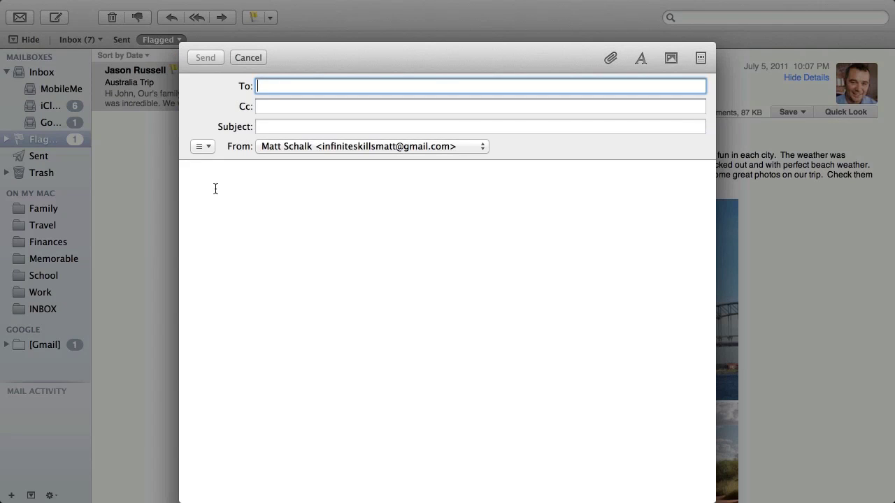
{"action": "type", "text": "jo"}
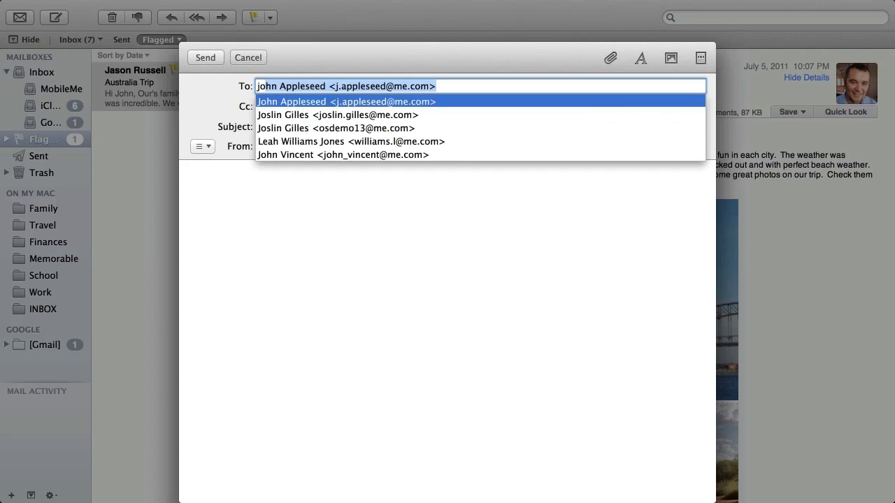
{"action": "key", "text": "Return"}
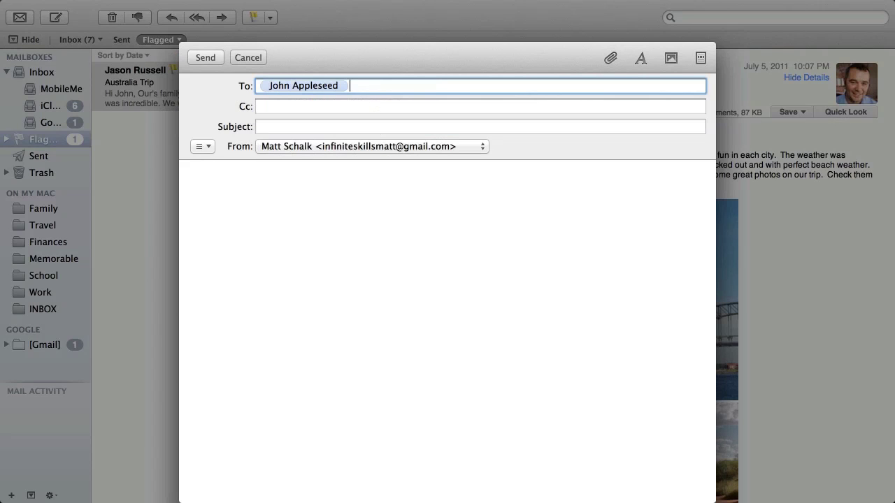
{"action": "type", "text": "so"}
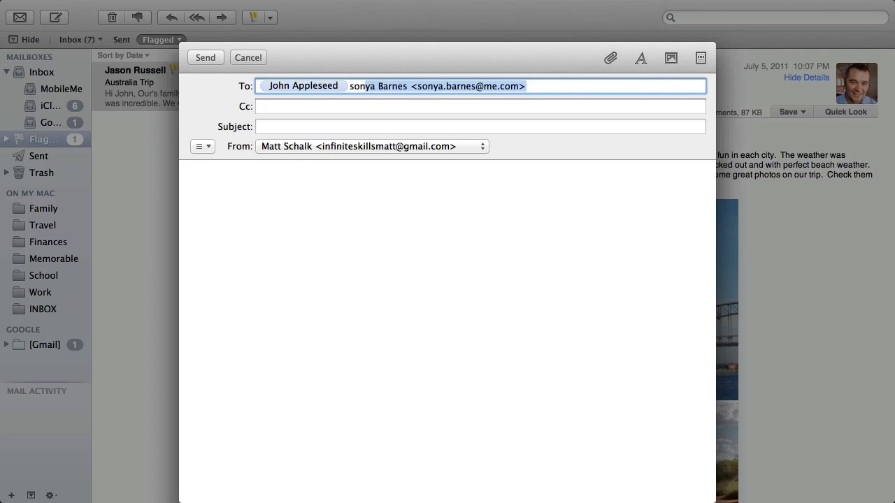
{"action": "key", "text": "Return"}
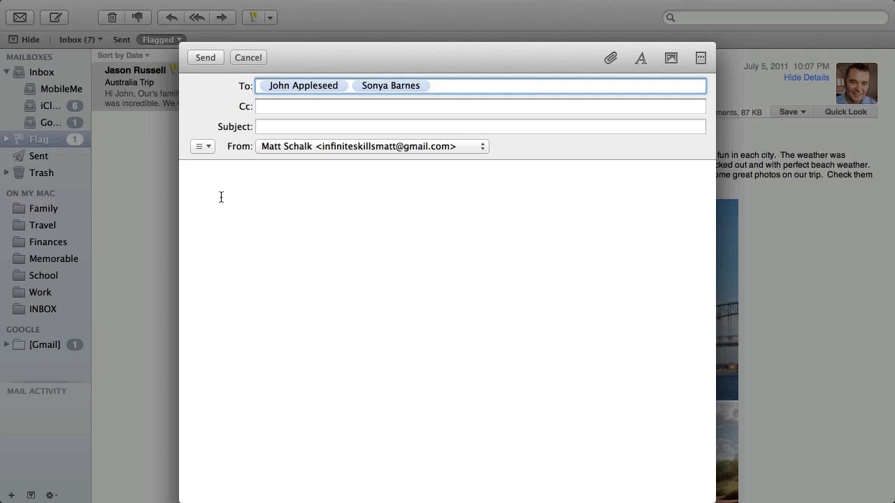
{"action": "left_click", "coordinate": [467, 146]}
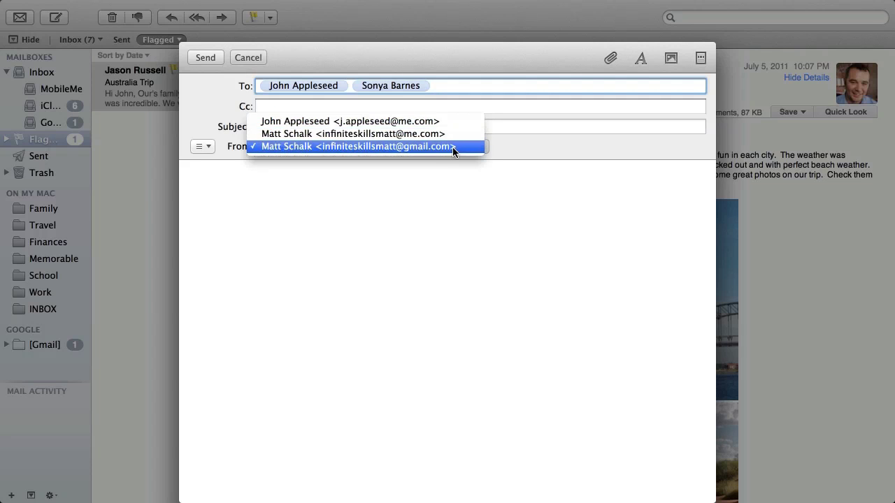
{"action": "left_click", "coordinate": [453, 146]}
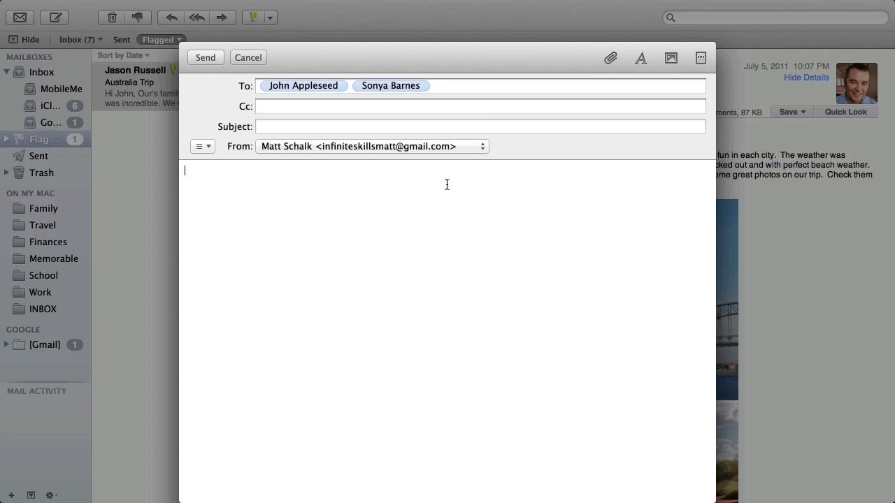
- Add the Bcc address field to the new message and review the customizable header fields, keeping Bcc enabled
{"action": "left_click", "coordinate": [203, 147]}
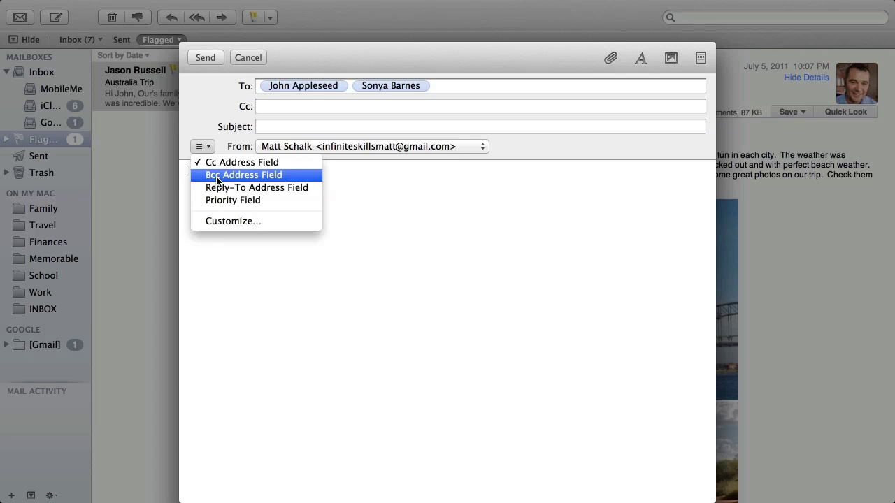
{"action": "left_click", "coordinate": [218, 176]}
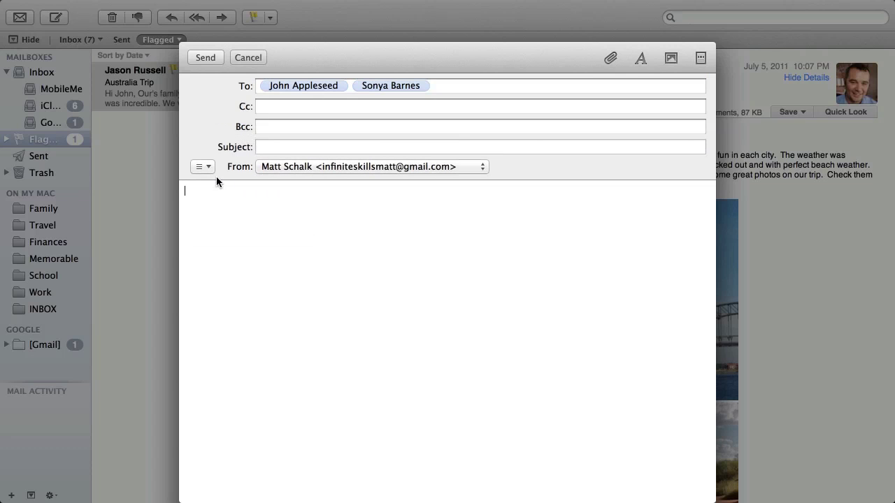
{"action": "left_click", "coordinate": [202, 166]}
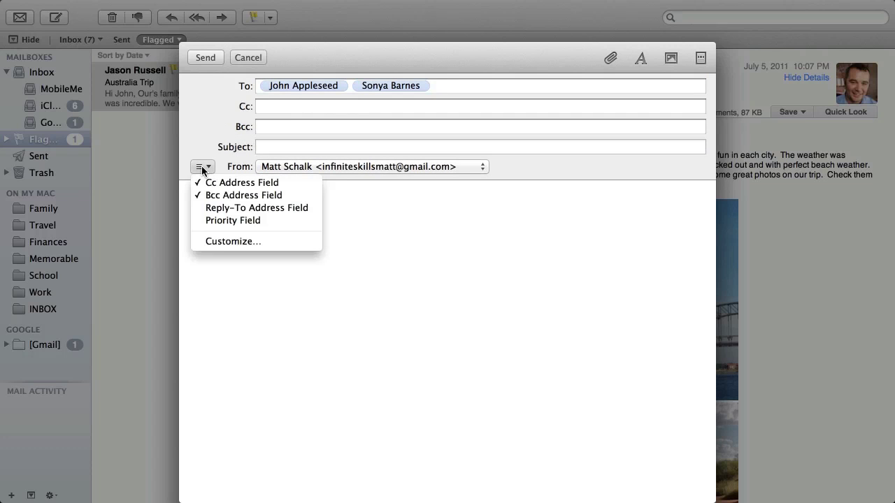
{"action": "left_click", "coordinate": [221, 241]}
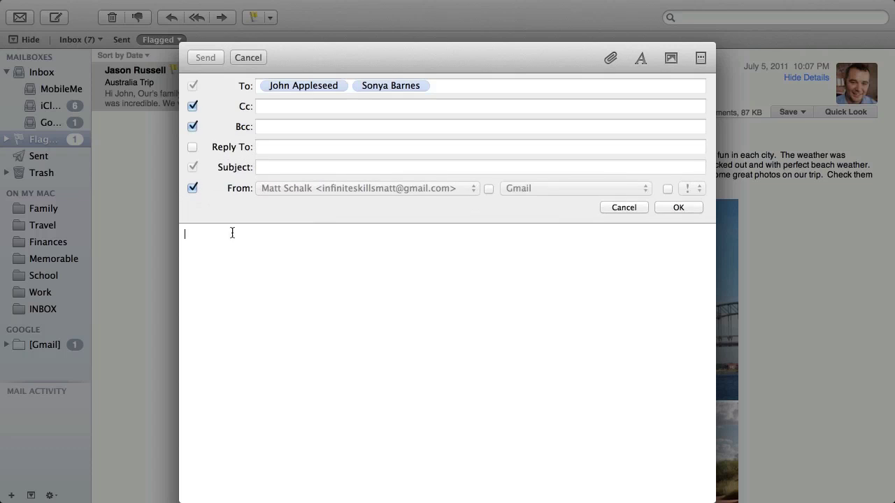
{"action": "left_click", "coordinate": [193, 127]}
{"action": "left_click", "coordinate": [193, 127]}
{"action": "left_click", "coordinate": [670, 203]}
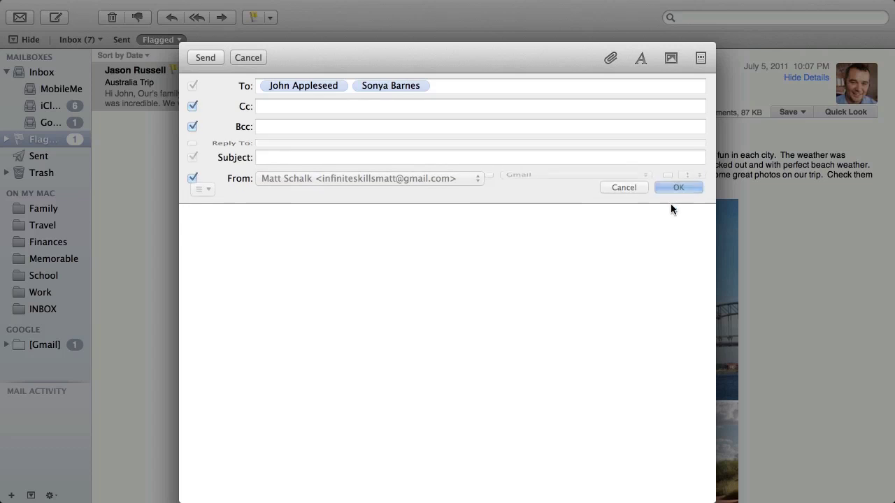
- Show the formatting options for the new message and review the font choices, keeping Helvetica
{"action": "left_click", "coordinate": [641, 59]}
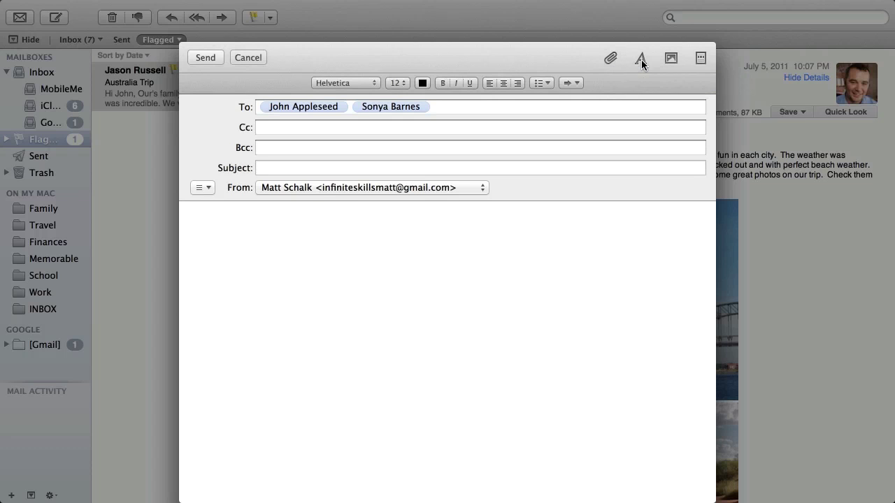
{"action": "left_click", "coordinate": [346, 83]}
{"action": "left_click", "coordinate": [346, 83]}
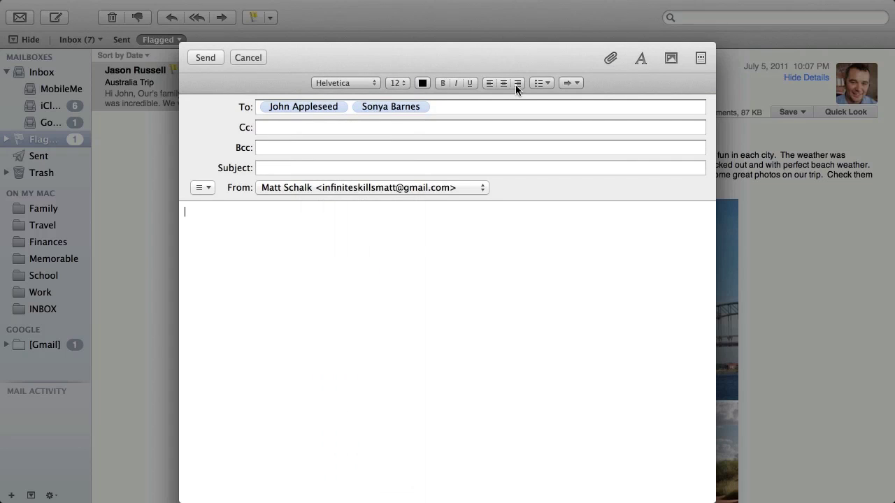
- Apply the Dinner stationery from Announcements to the message, hide the stationery choices, and discard the message without saving a draft
{"action": "left_click", "coordinate": [701, 59]}
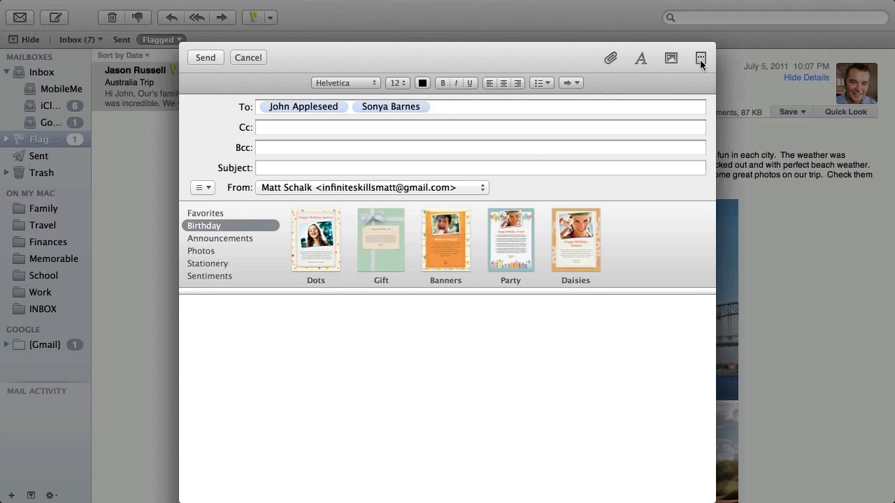
{"action": "left_click", "coordinate": [237, 238]}
{"action": "left_click", "coordinate": [380, 240]}
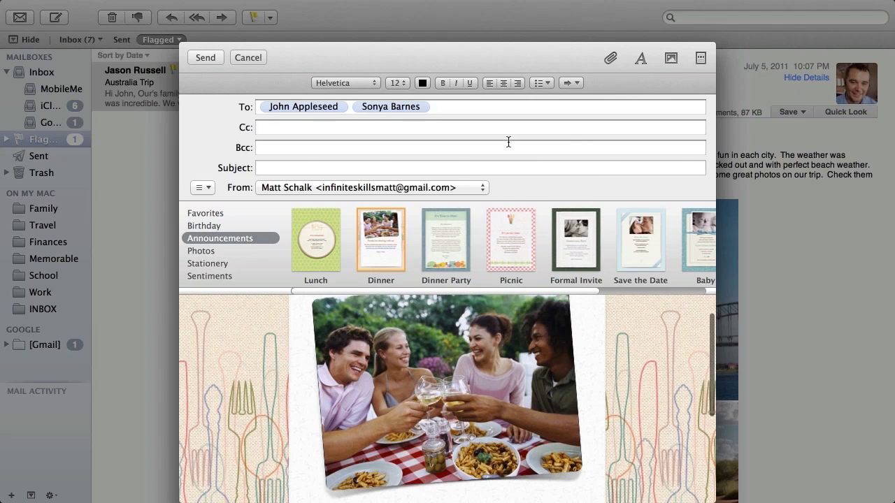
{"action": "left_click", "coordinate": [694, 56]}
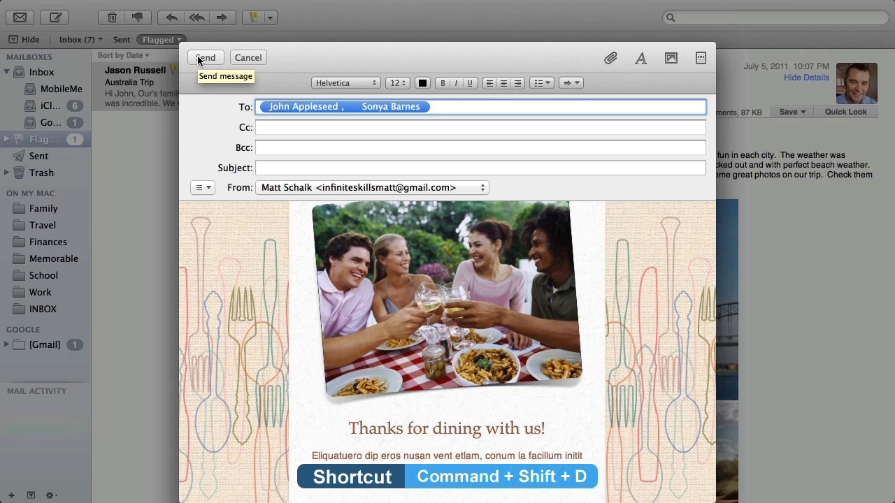
{"action": "left_click", "coordinate": [252, 56]}
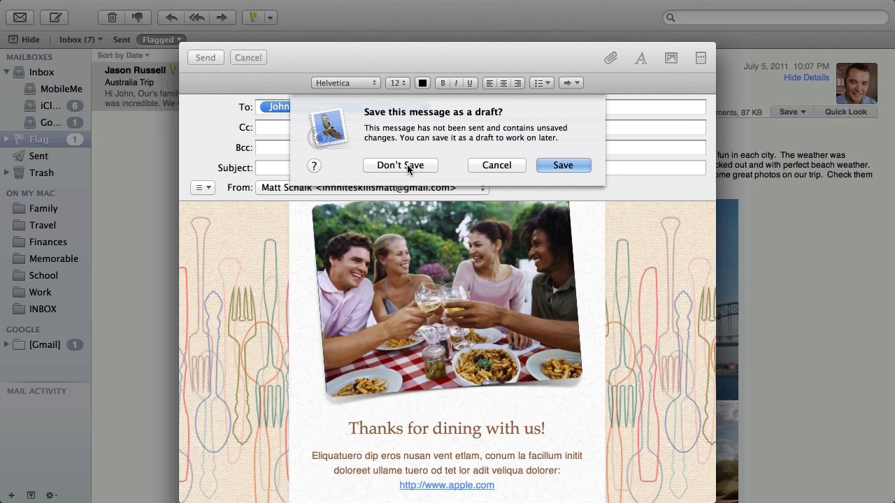
{"action": "left_click", "coordinate": [401, 165]}
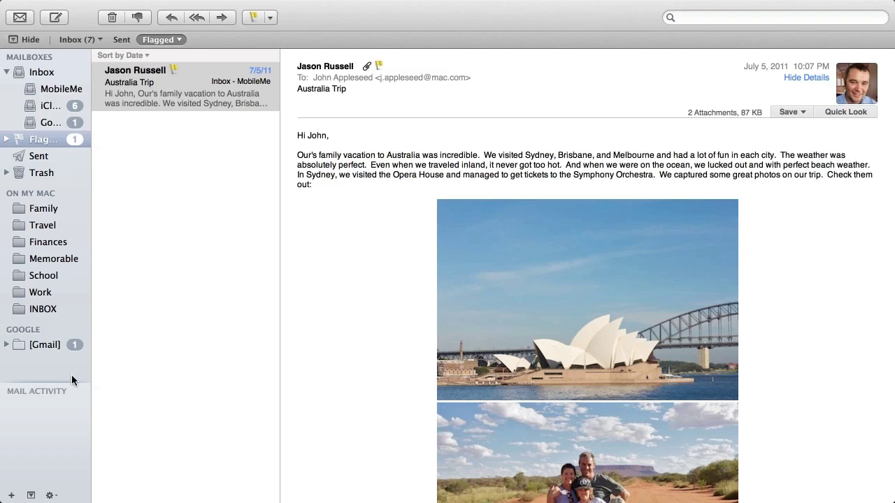
- Review the possible mailbox locations and create a mailbox named "Friends" under On My Mac
{"action": "left_click", "coordinate": [11, 495]}
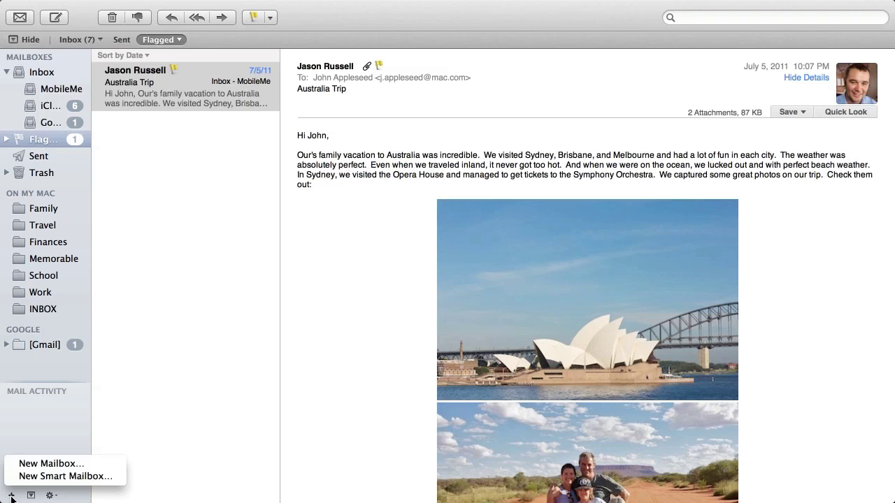
{"action": "left_click", "coordinate": [38, 464]}
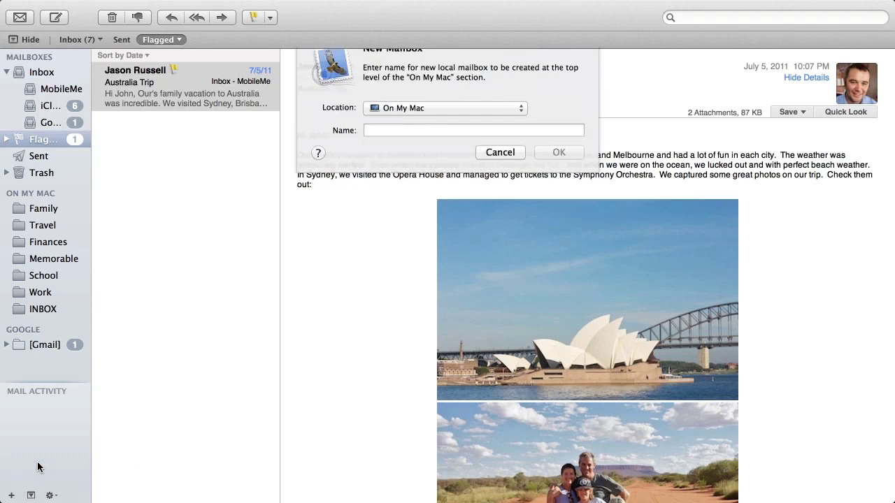
{"action": "left_click", "coordinate": [423, 131]}
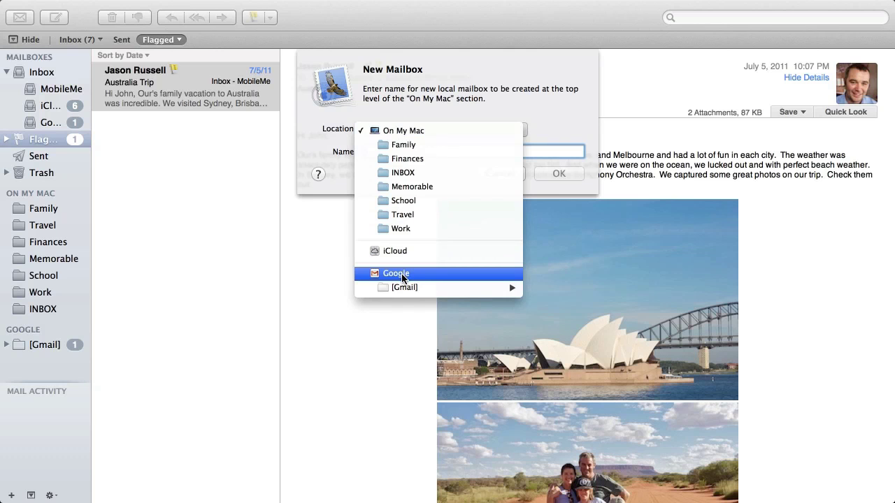
{"action": "left_click", "coordinate": [412, 133]}
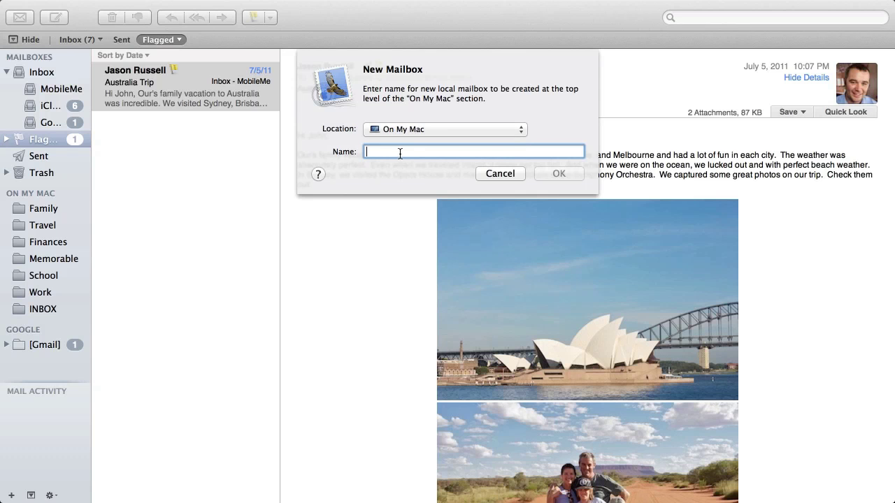
{"action": "type", "text": "Friends"}
{"action": "key", "text": "Return"}
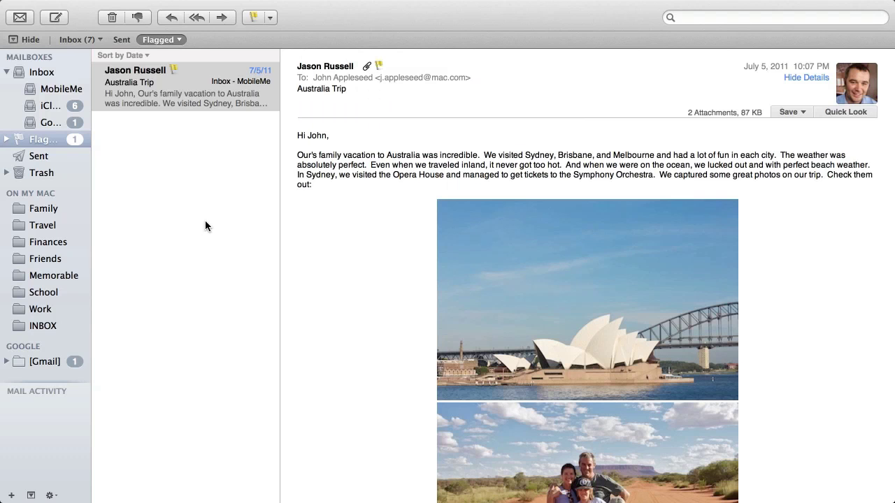
- Move the "Lilly's Soccer Match" and "Breakfast Reservations" messages from the Inbox to the Friends mailbox, and open that mailbox
{"action": "left_click", "coordinate": [38, 72]}
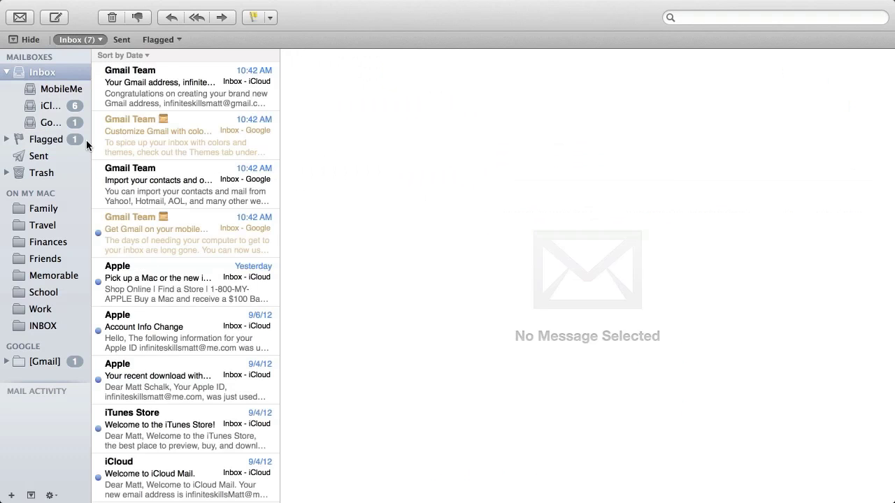
{"action": "scroll", "coordinate": [152, 323], "scroll_direction": "down", "scroll_amount": 5}
{"action": "left_click_drag", "start_coordinate": [144, 313], "coordinate": [49, 259]}
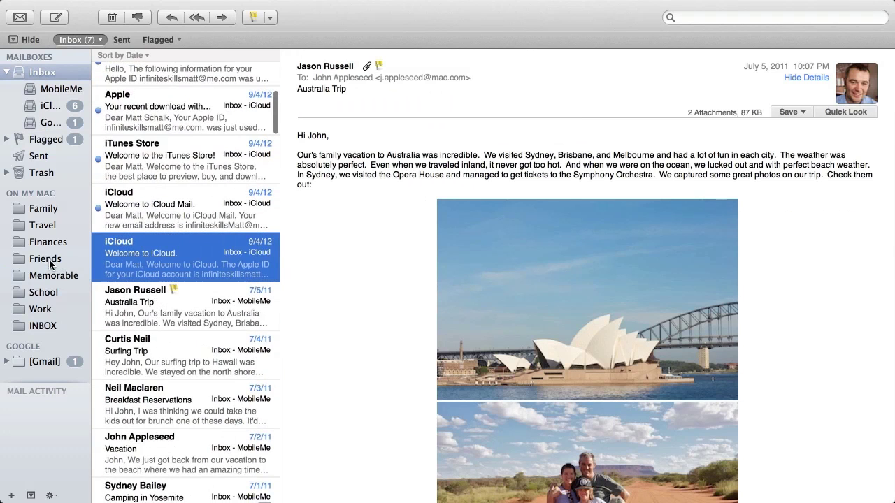
{"action": "left_click_drag", "start_coordinate": [146, 412], "coordinate": [51, 260]}
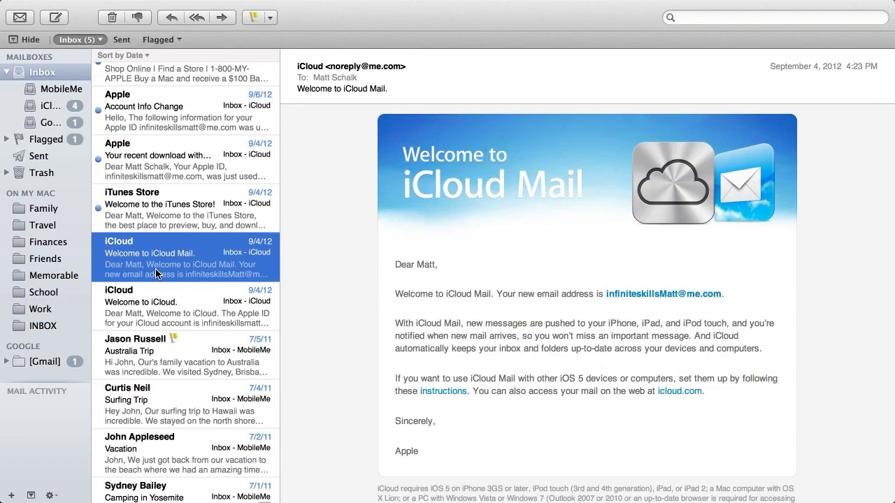
{"action": "left_click", "coordinate": [36, 258]}
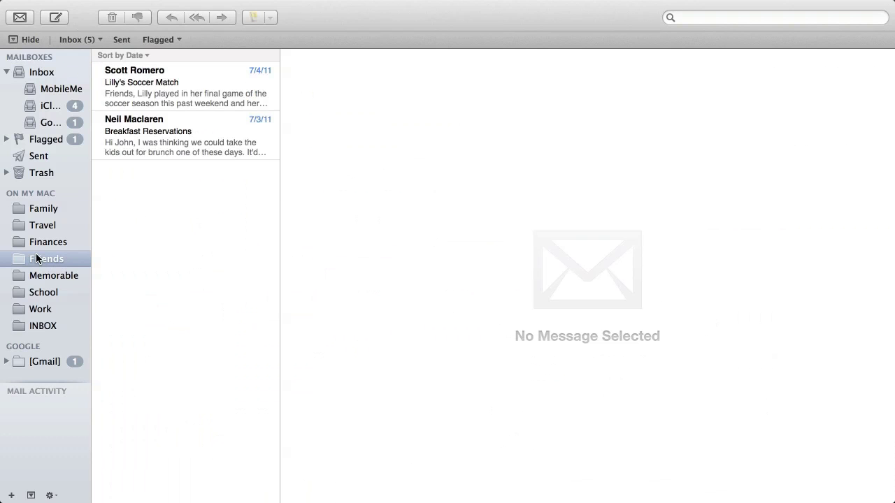
- Create a smart mailbox named "Apple email" that collects messages whose From field contains "apple"
{"action": "left_click", "coordinate": [12, 494]}
{"action": "left_click", "coordinate": [39, 478]}
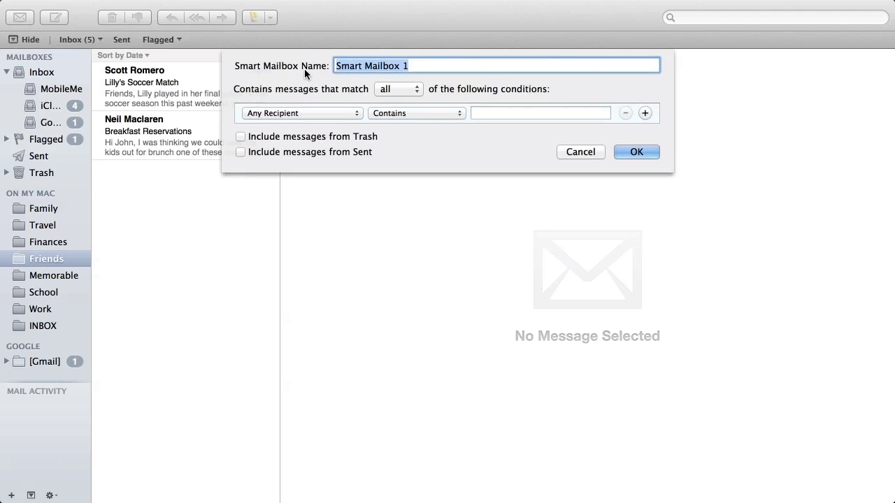
{"action": "type", "text": "Apple email"}
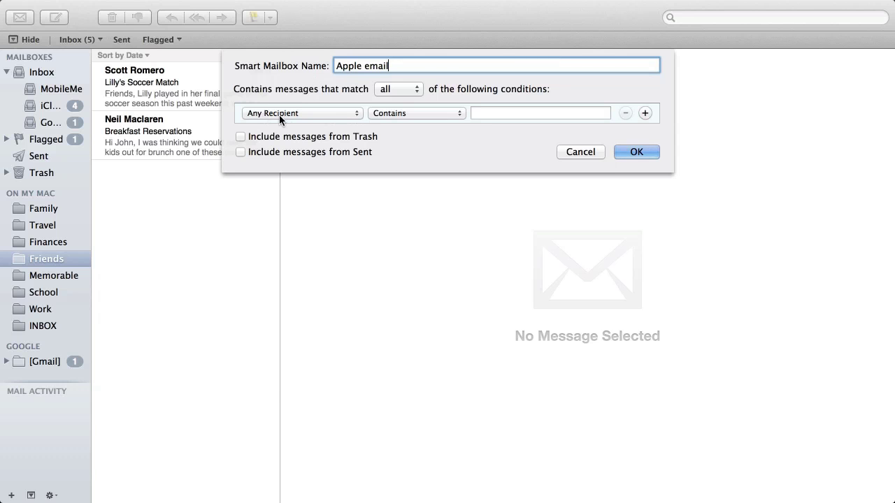
{"action": "left_click", "coordinate": [256, 115]}
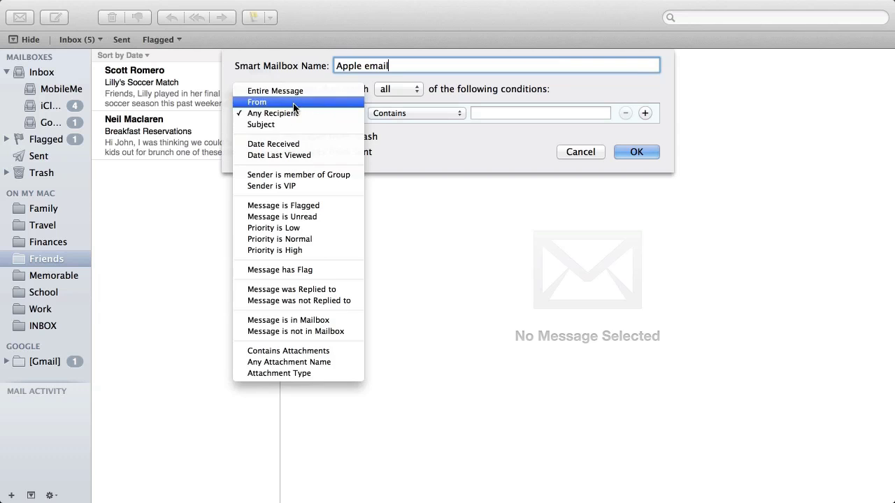
{"action": "left_click", "coordinate": [288, 103]}
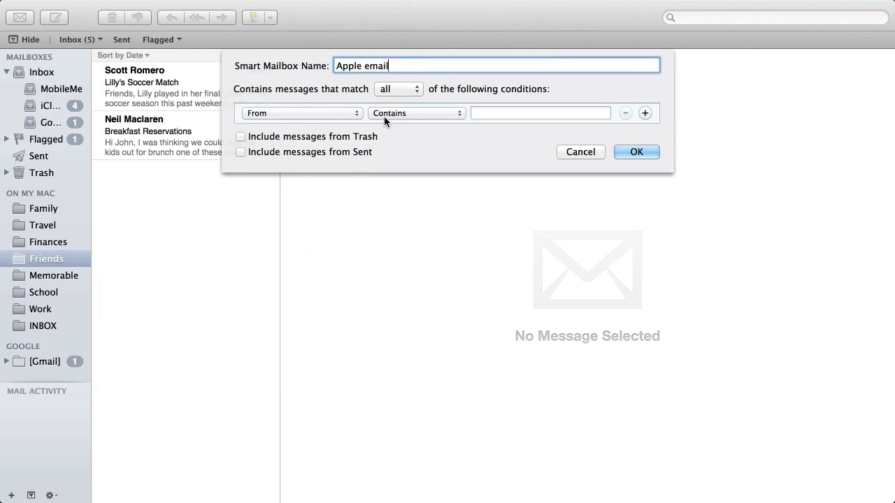
{"action": "left_click", "coordinate": [557, 113]}
{"action": "type", "text": "apple"}
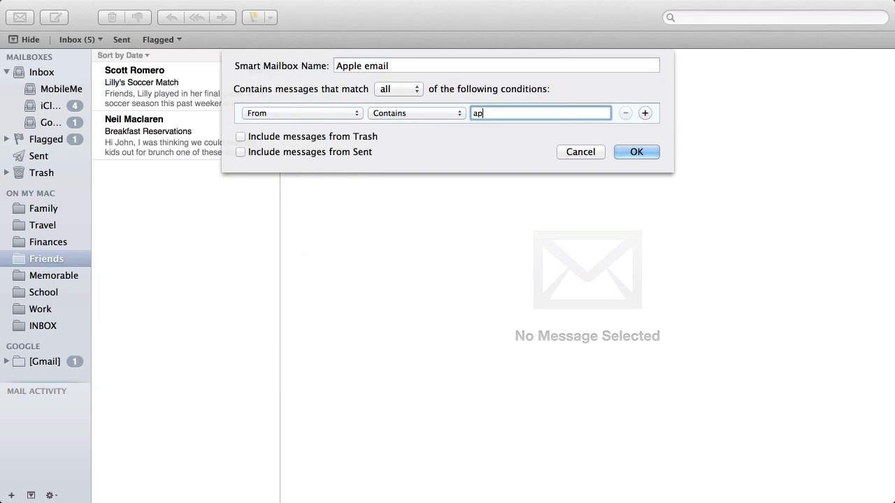
{"action": "left_click", "coordinate": [628, 150]}
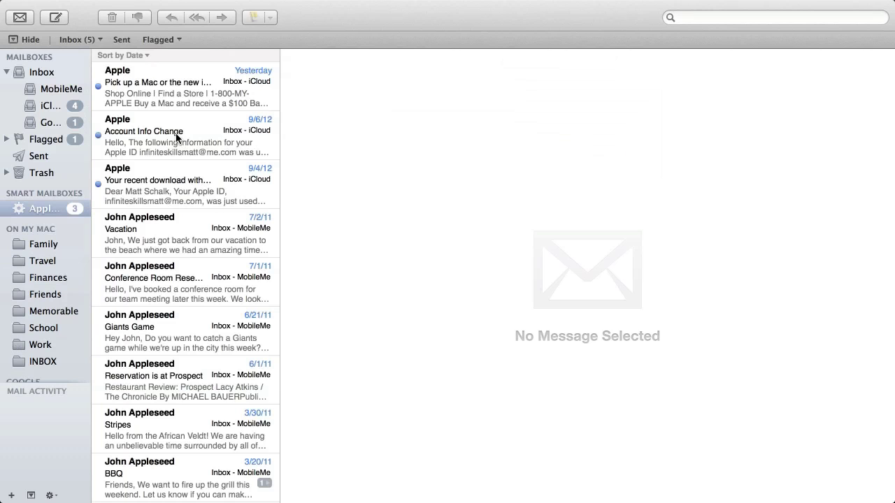
- Browse the messages in the "Apple email" smart mailbox and view the "Giants Game" message
{"action": "scroll", "coordinate": [197, 288], "scroll_direction": "down", "scroll_amount": 4}
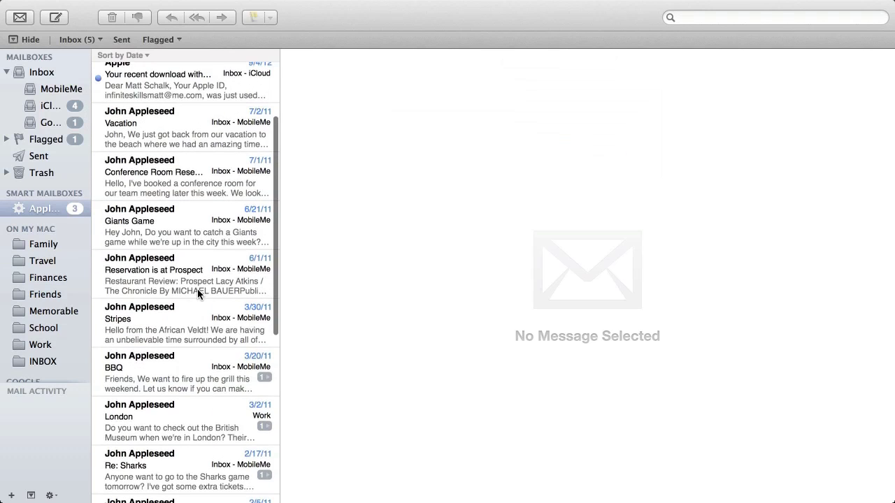
{"action": "scroll", "coordinate": [197, 288], "scroll_direction": "up", "scroll_amount": 1}
{"action": "left_click", "coordinate": [142, 273]}
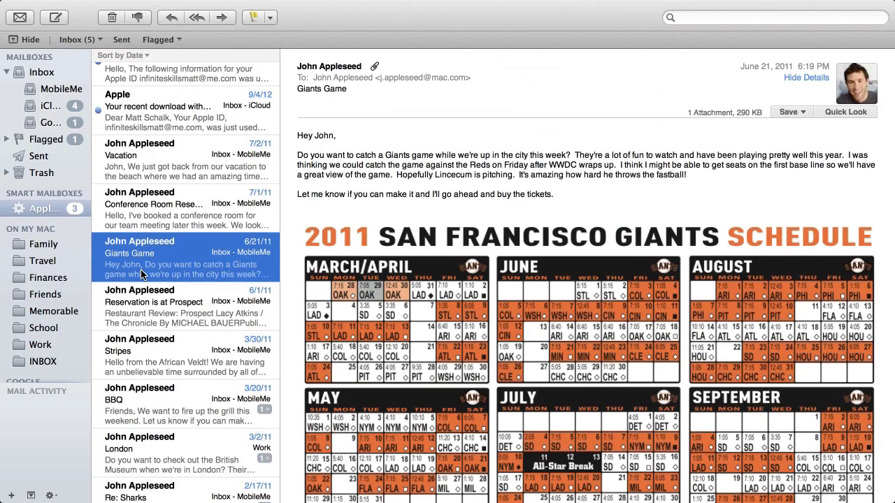